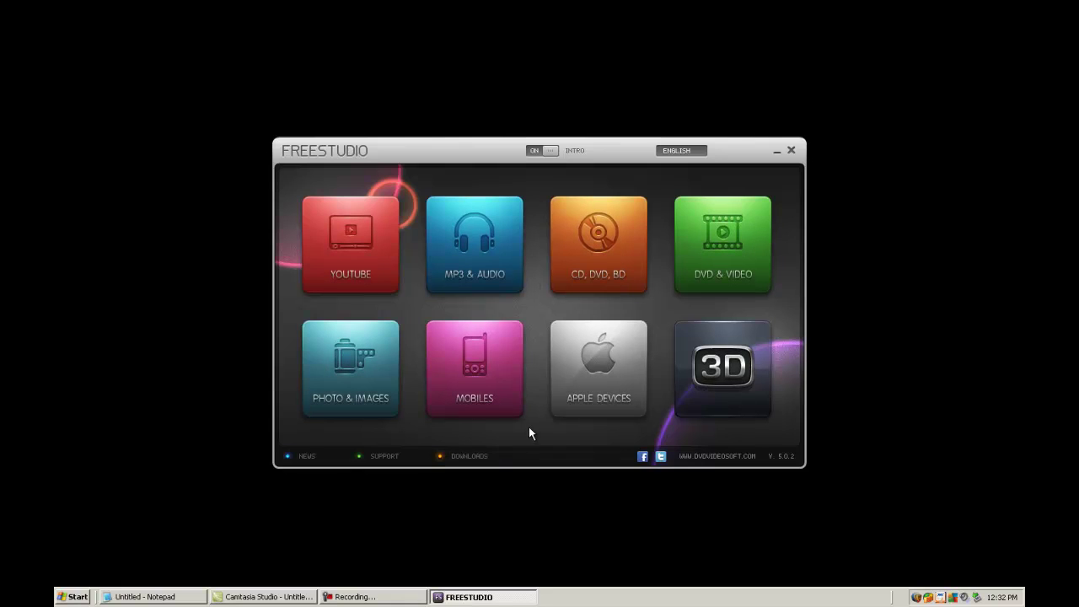
# Open Free Video to DVD from the DVD & Video category, and add the Jack Ass 2 video from the Desktop as input.
pyautogui.click(717, 248)
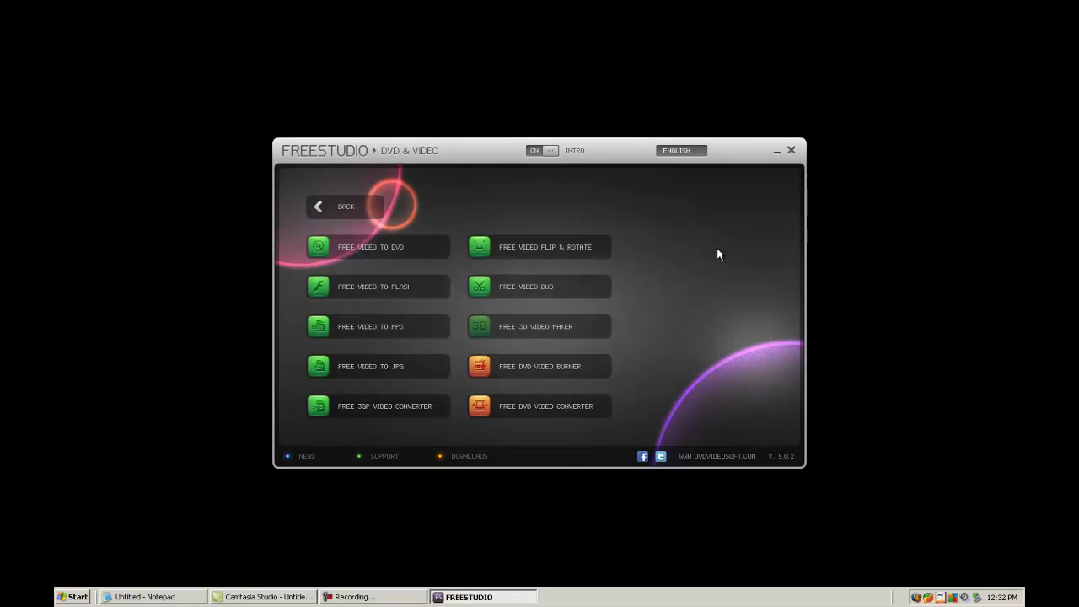
pyautogui.click(396, 246)
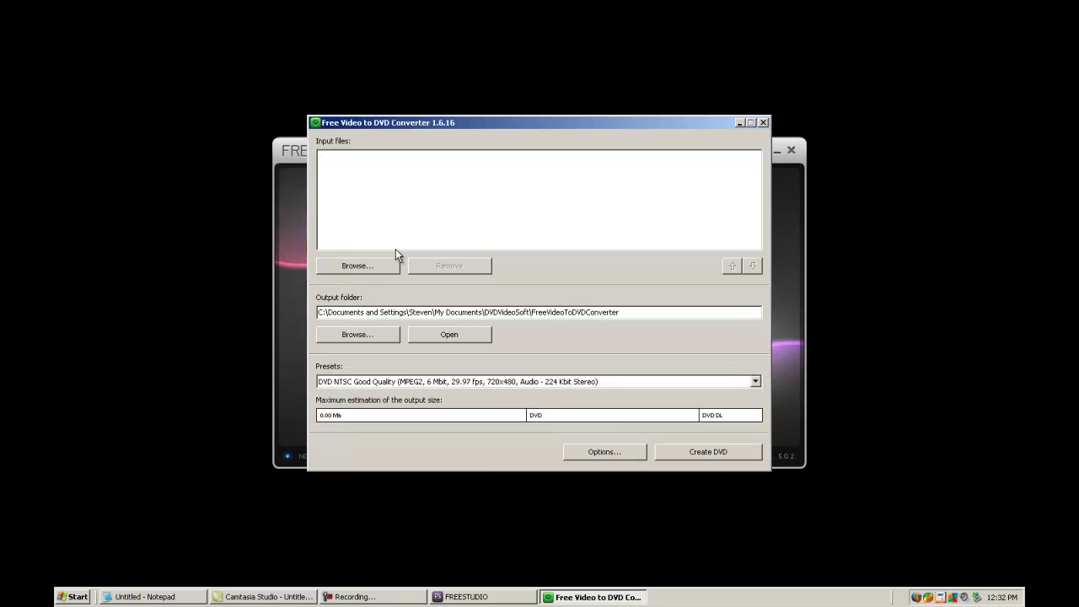
pyautogui.click(378, 267)
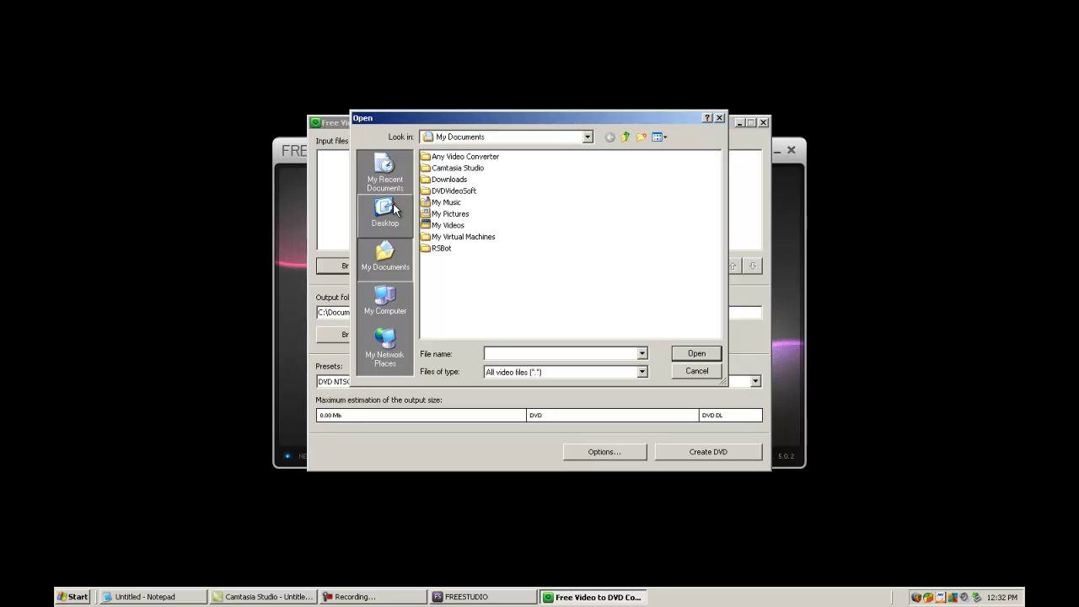
pyautogui.click(386, 213)
pyautogui.click(455, 317)
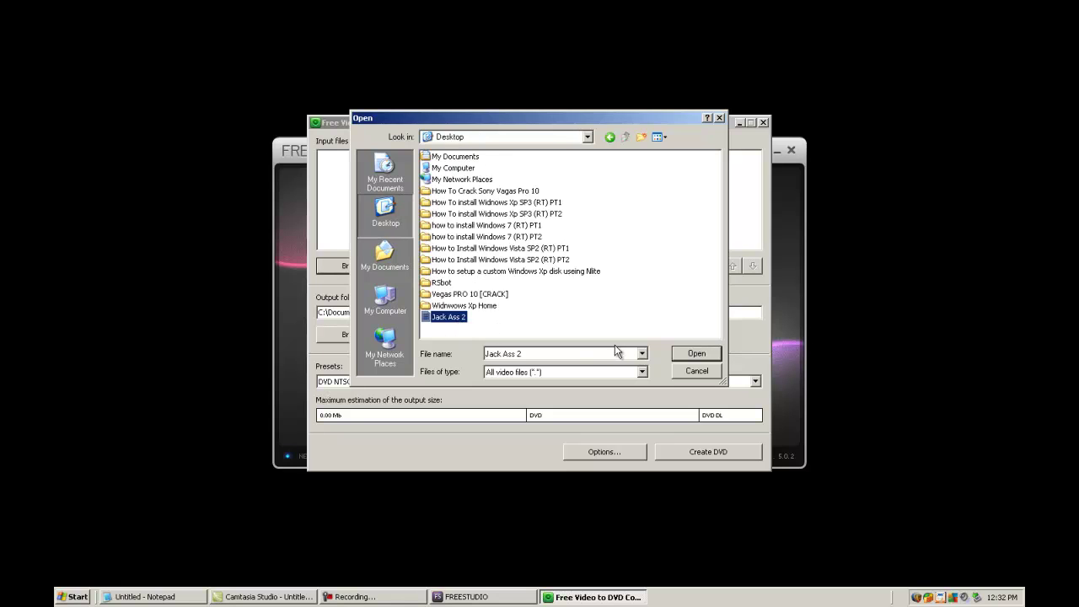
pyautogui.click(690, 353)
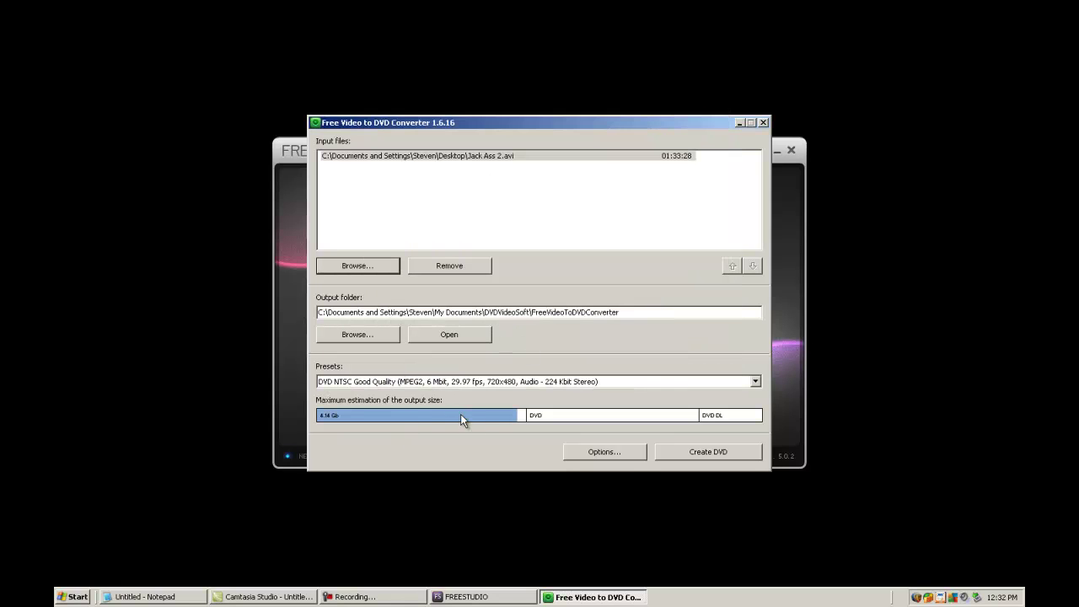
# Try the DVD NTSC High Quality preset against the estimated output size, and return to DVD NTSC Good Quality.
pyautogui.moveTo(488, 414)
pyautogui.click(756, 382)
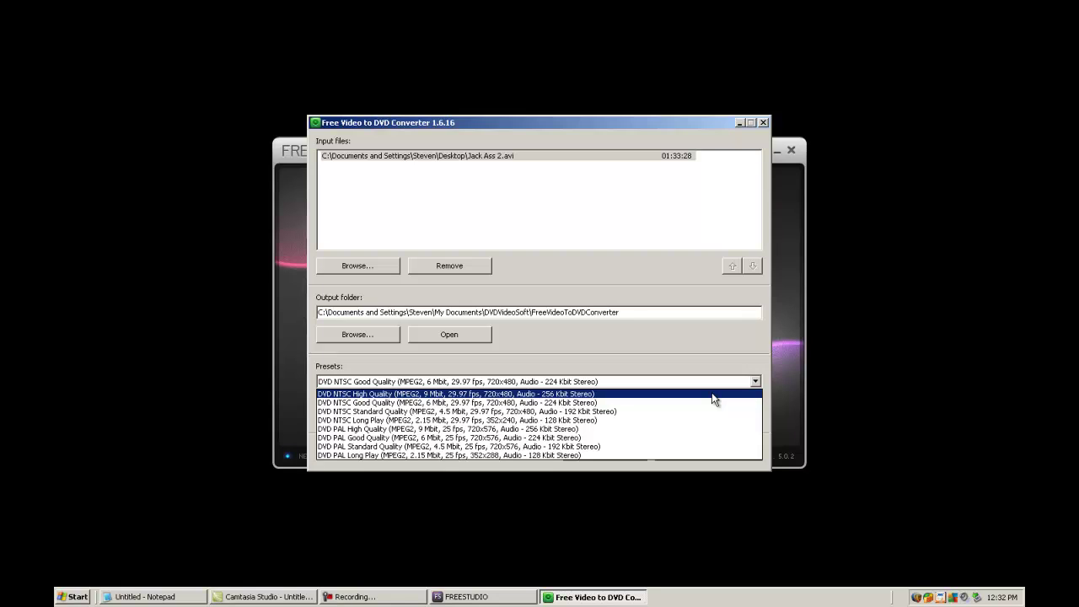
pyautogui.click(714, 395)
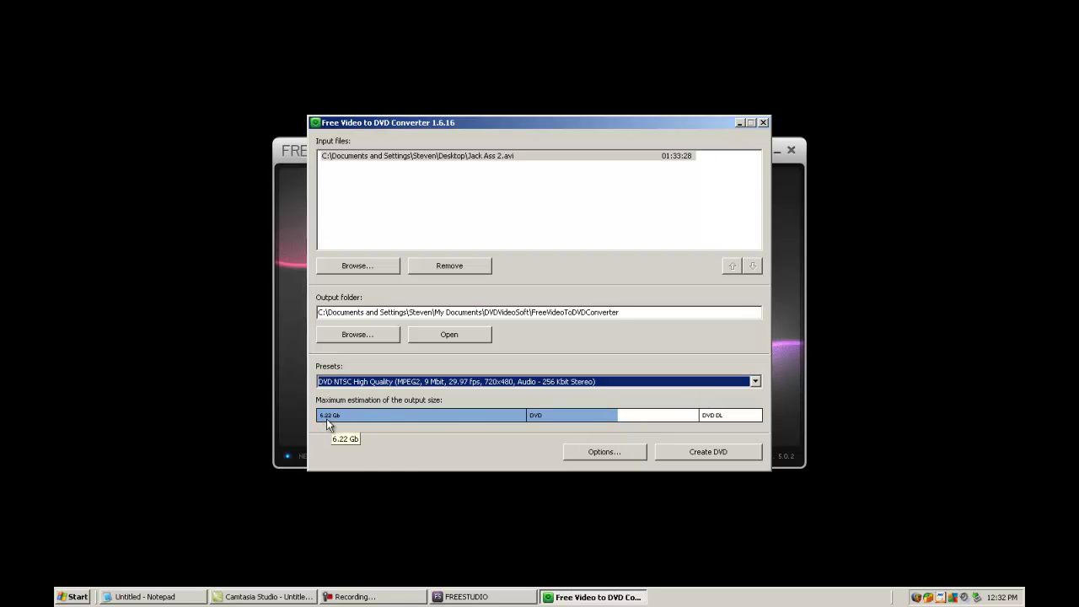
pyautogui.click(678, 379)
pyautogui.click(665, 403)
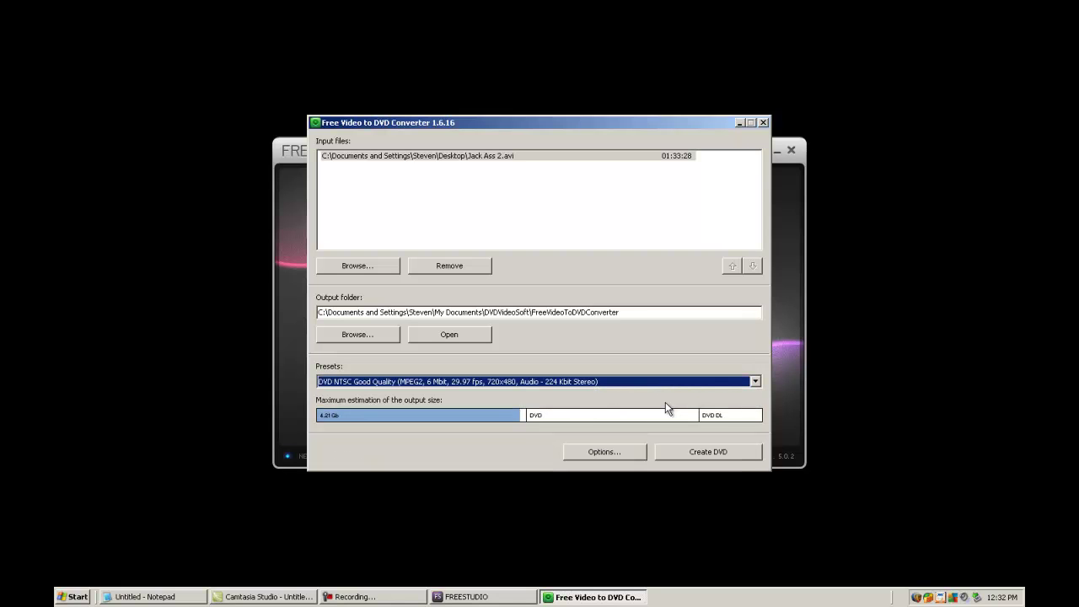
# Start creating the DVD at Normal priority, with DVD Burner set to start and wait for a user command.
pyautogui.click(684, 455)
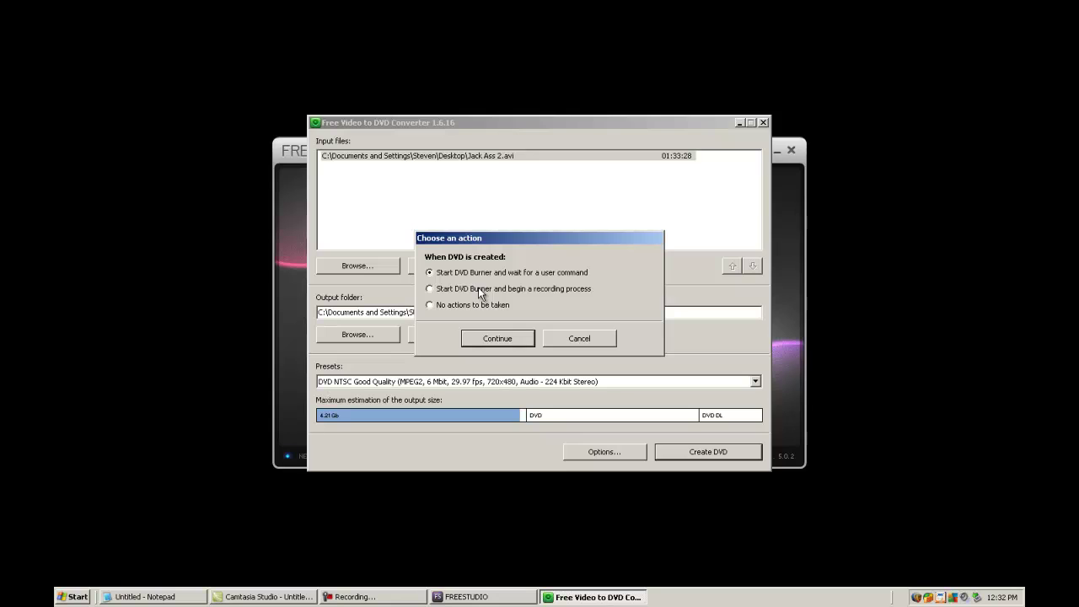
pyautogui.click(504, 339)
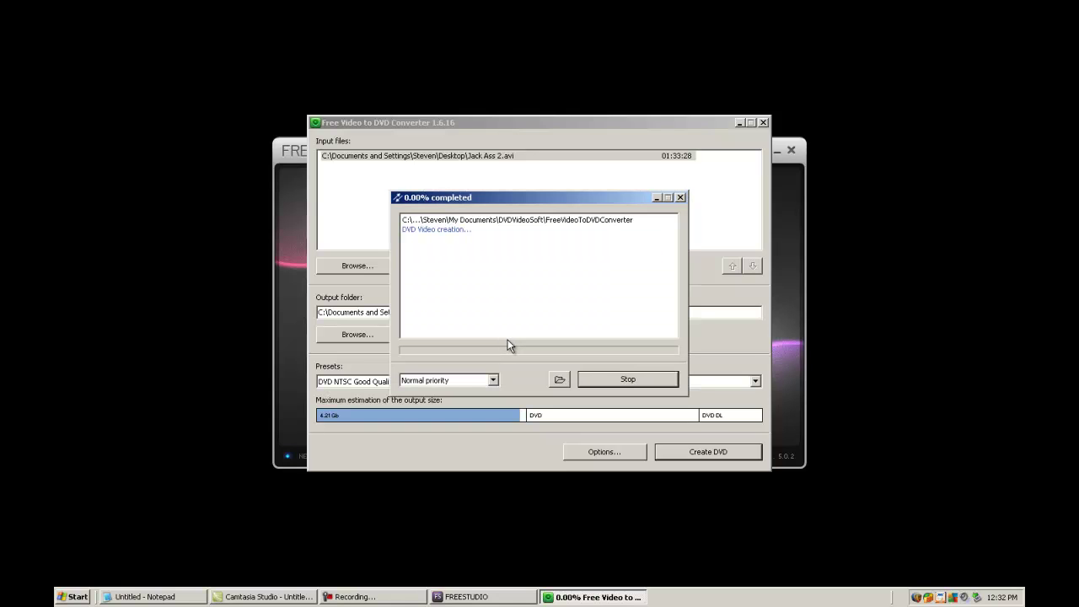
pyautogui.click(494, 380)
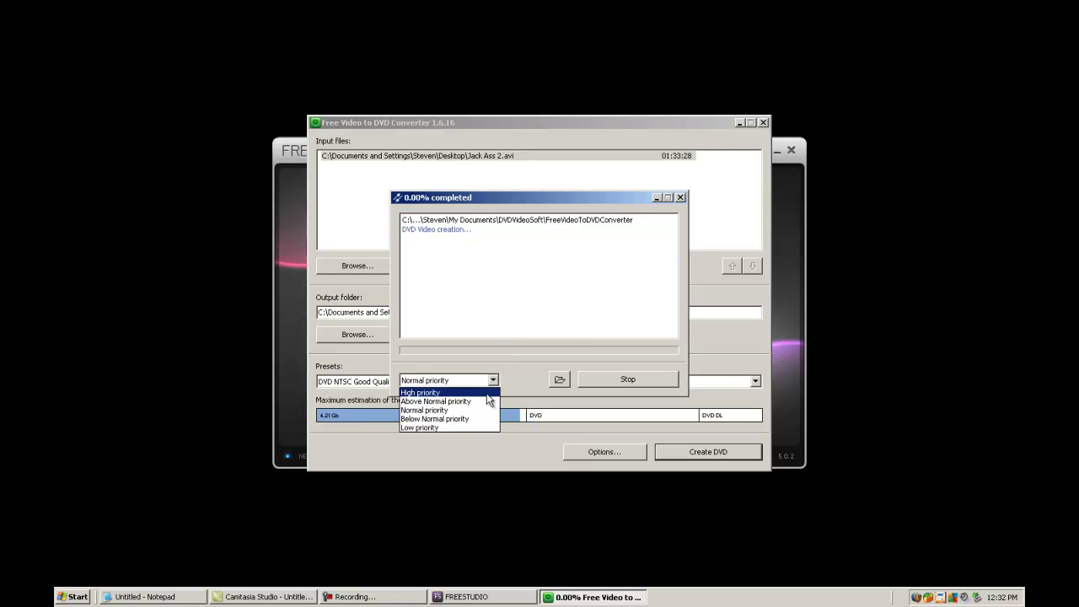
pyautogui.click(488, 410)
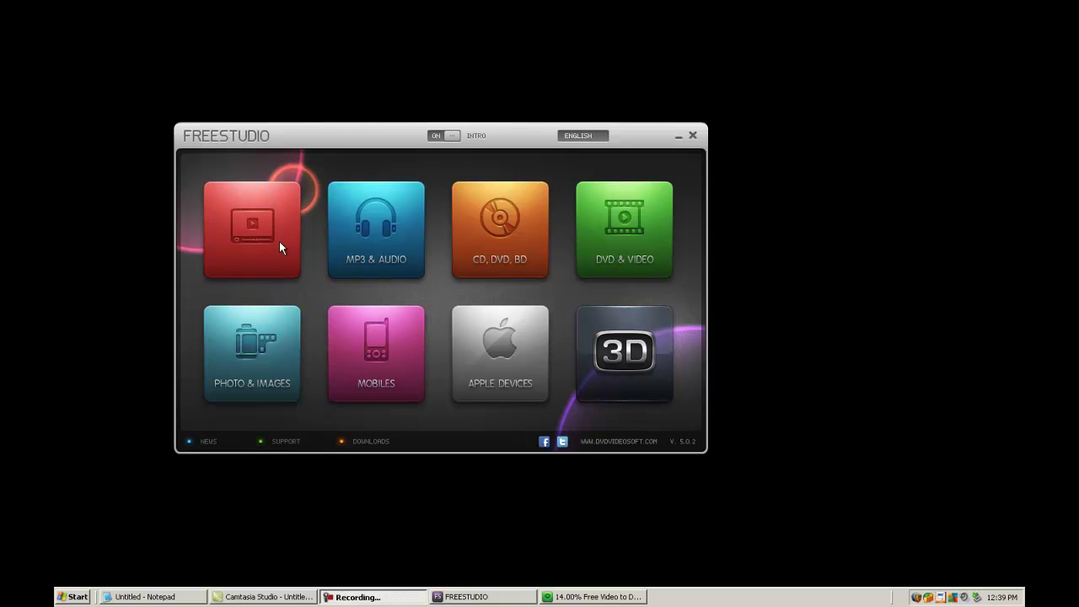
# Look through the tools in the YouTube, MP3 & Audio, CD, DVD, BD, and DVD & Video categories.
pyautogui.click(257, 238)
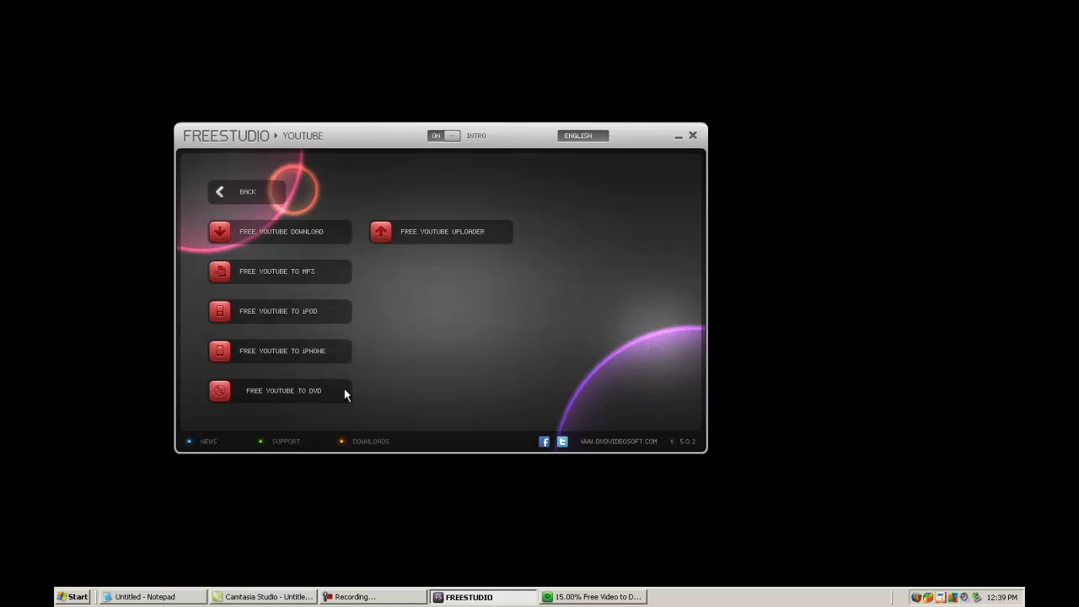
pyautogui.click(235, 196)
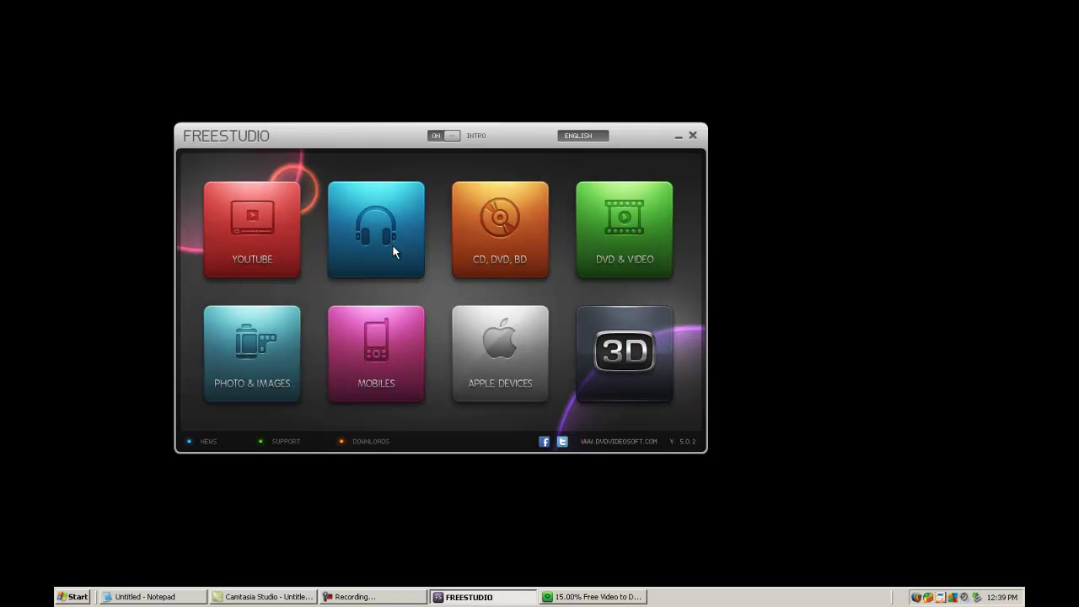
pyautogui.click(393, 244)
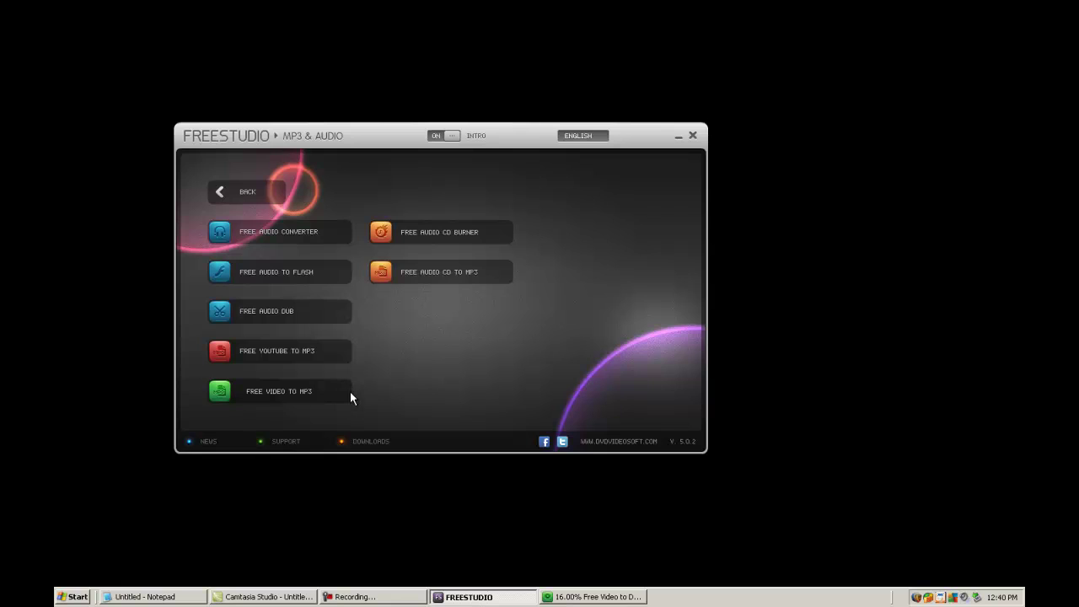
pyautogui.click(262, 199)
pyautogui.click(502, 235)
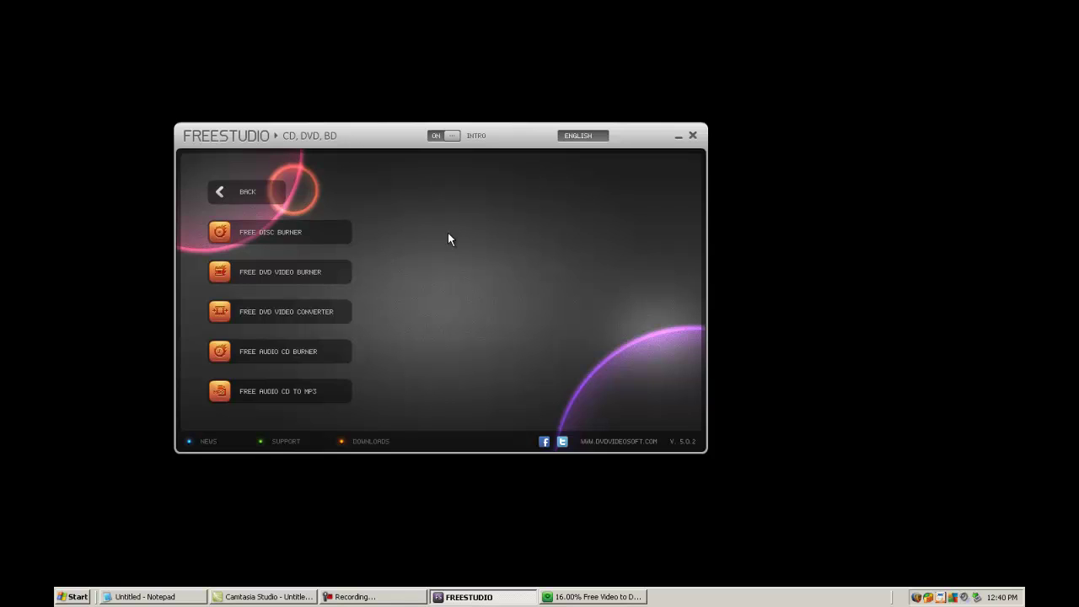
pyautogui.click(249, 193)
pyautogui.click(622, 228)
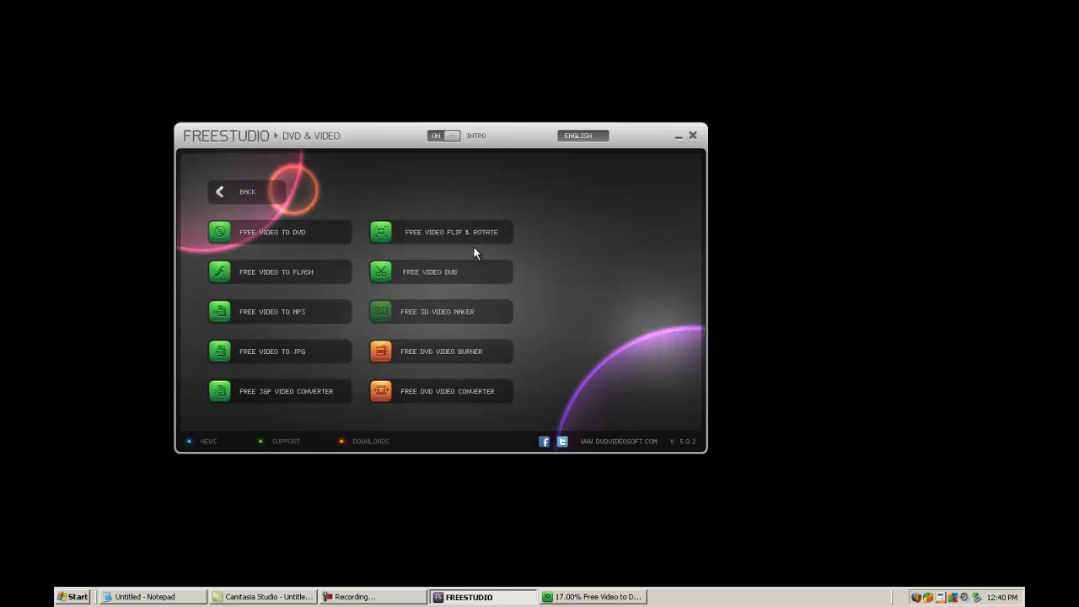
pyautogui.click(269, 193)
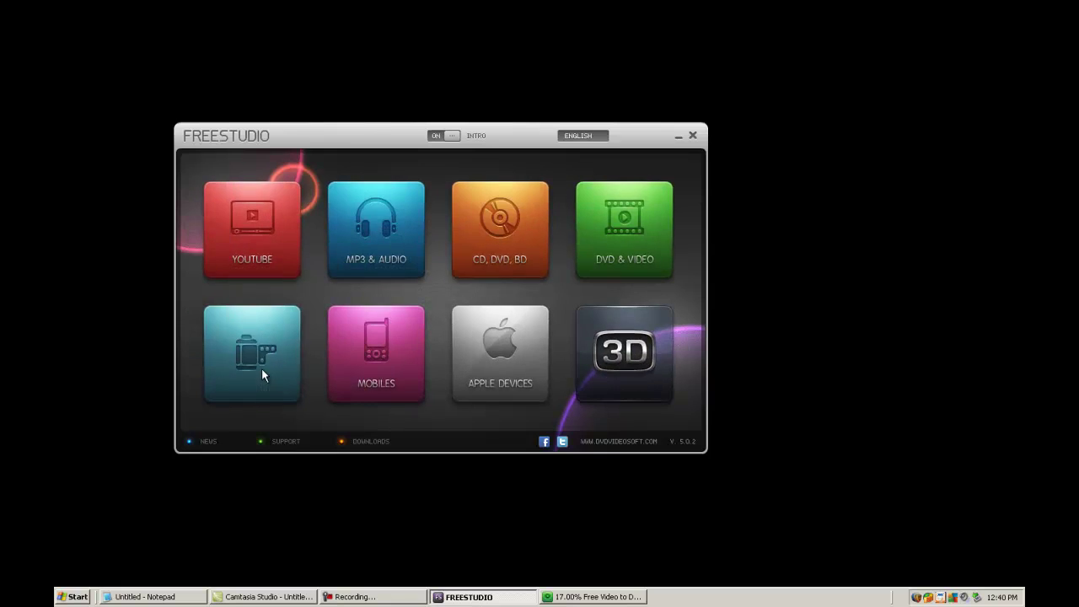
# Look through the Photo & Images category, and inspect Free 3D Photo Maker before closing it and returning to the main screen.
pyautogui.click(257, 368)
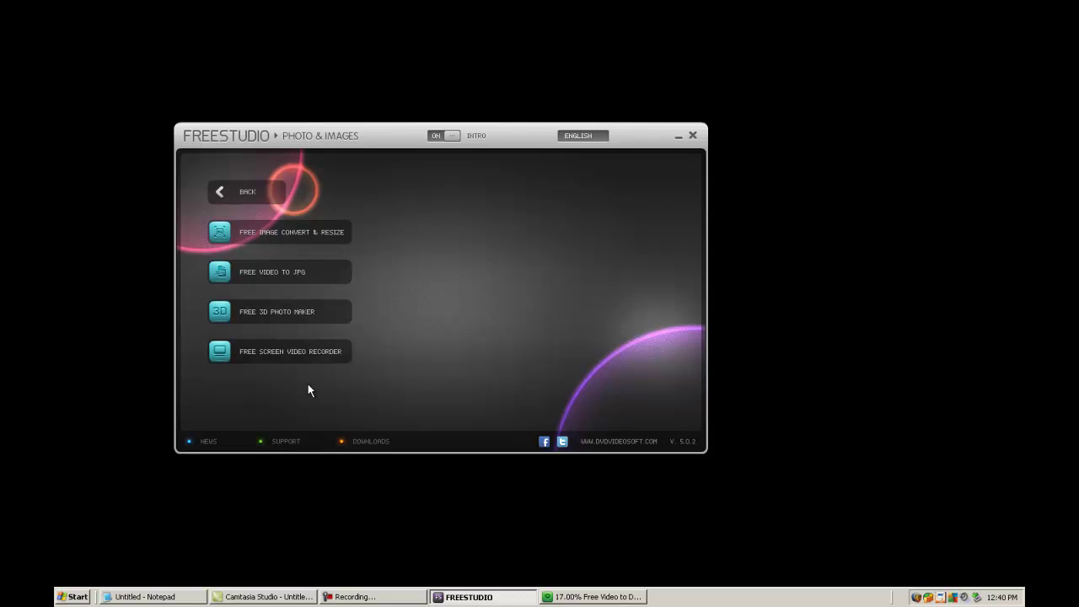
pyautogui.click(300, 314)
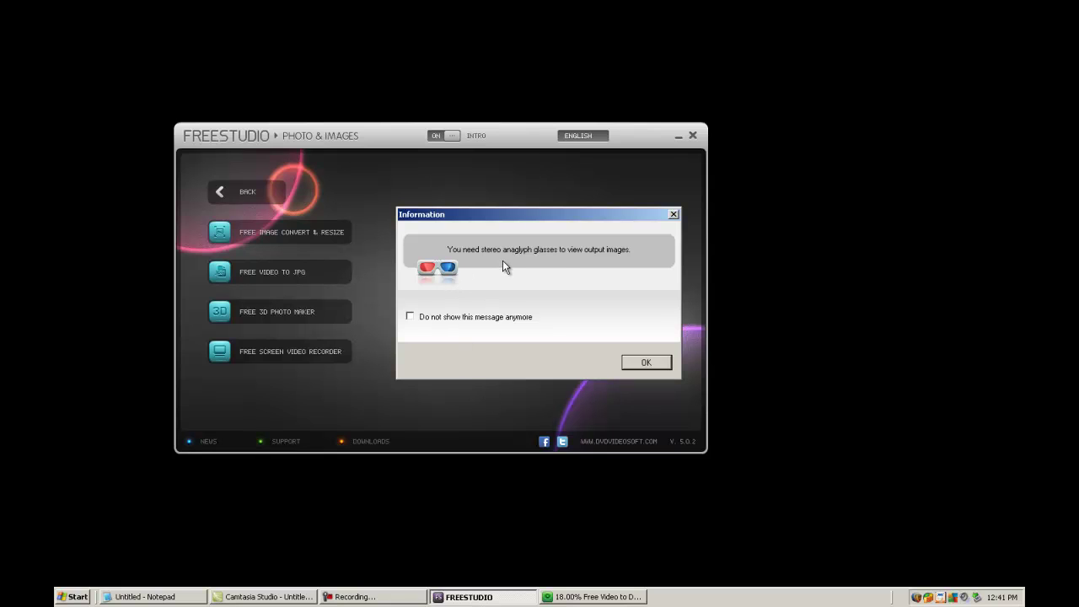
pyautogui.click(656, 363)
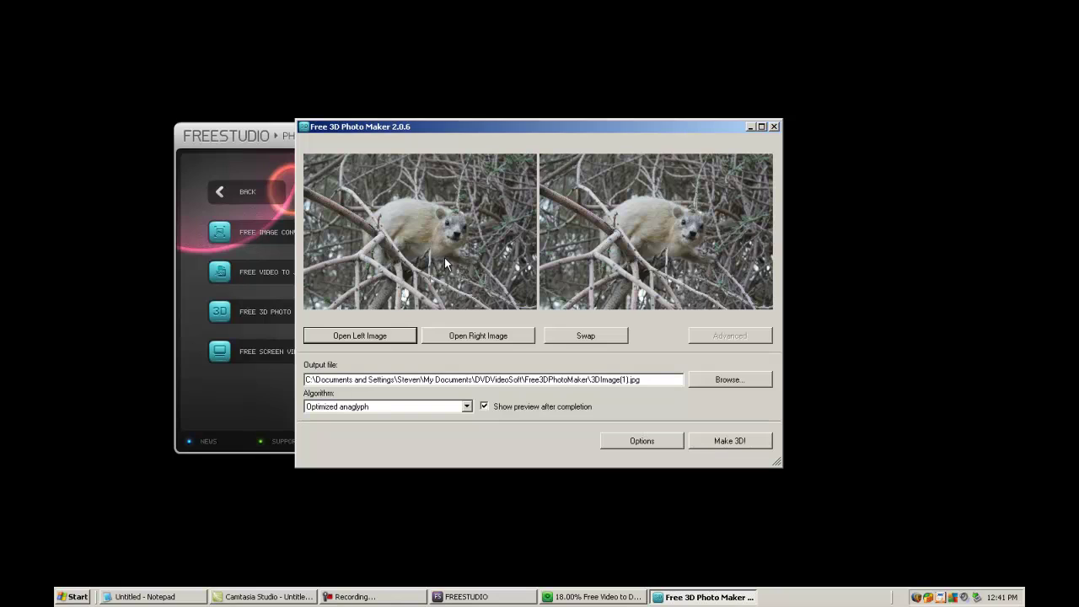
pyautogui.click(396, 334)
pyautogui.click(774, 126)
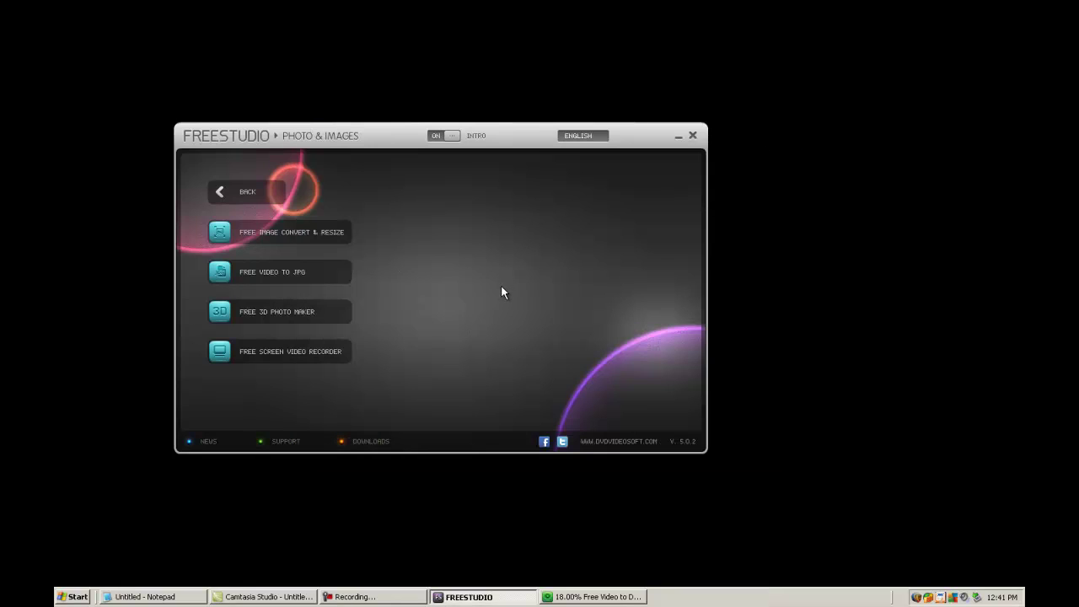
pyautogui.click(232, 196)
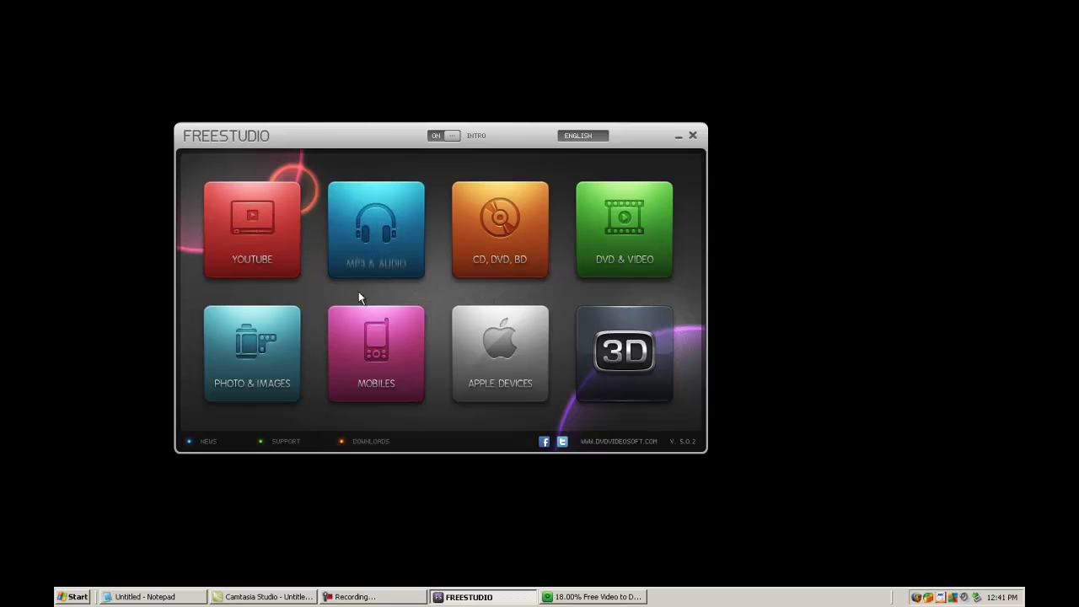
# Look through the tools in the Mobiles, Apple Devices and 3D categories, and view the available interface languages.
pyautogui.click(368, 360)
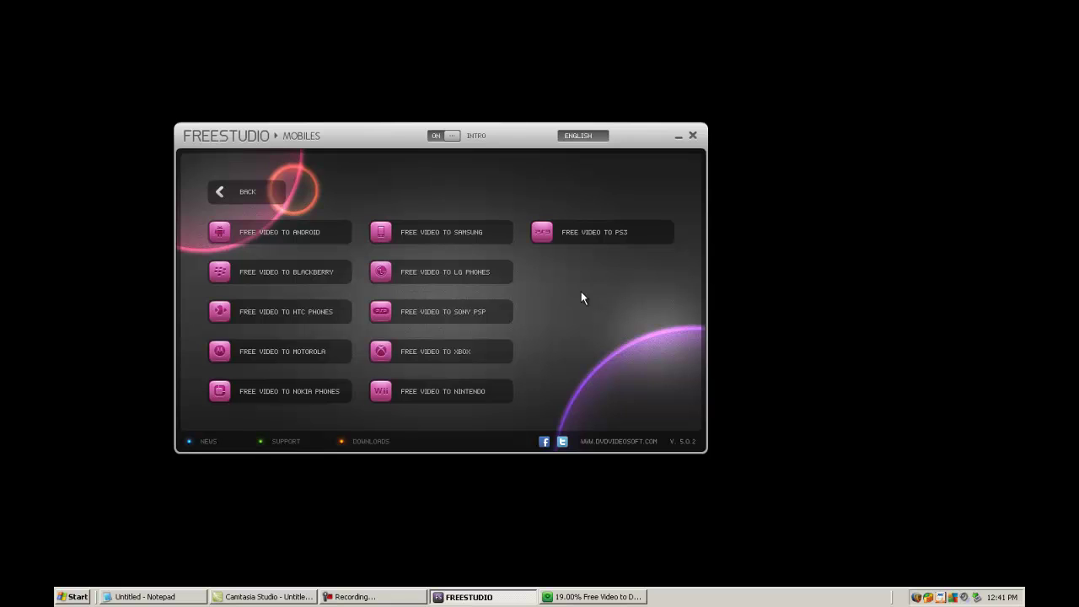
pyautogui.click(246, 193)
pyautogui.click(500, 366)
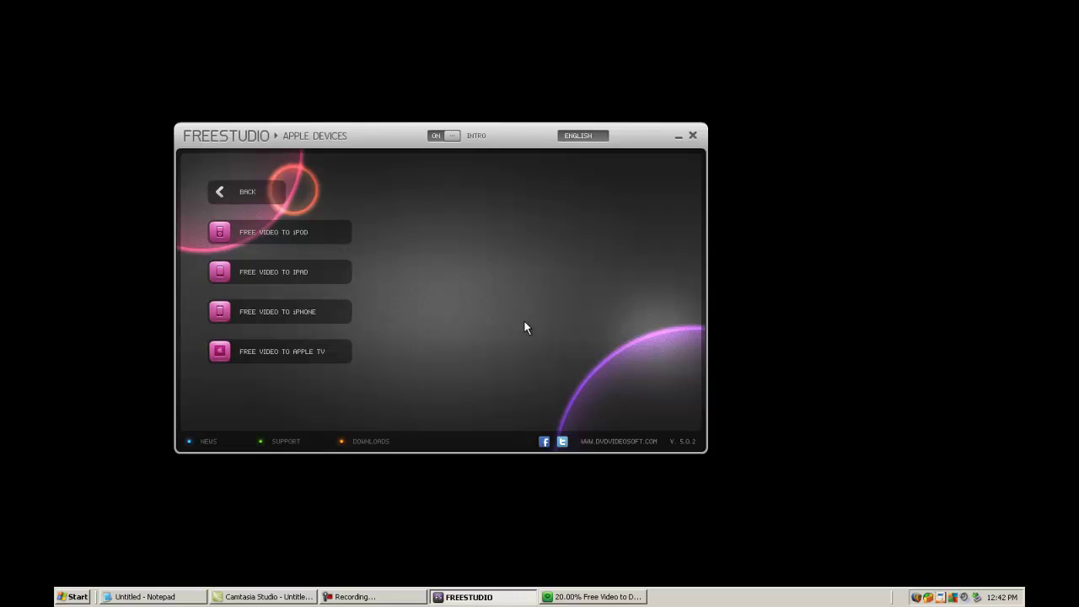
pyautogui.click(244, 191)
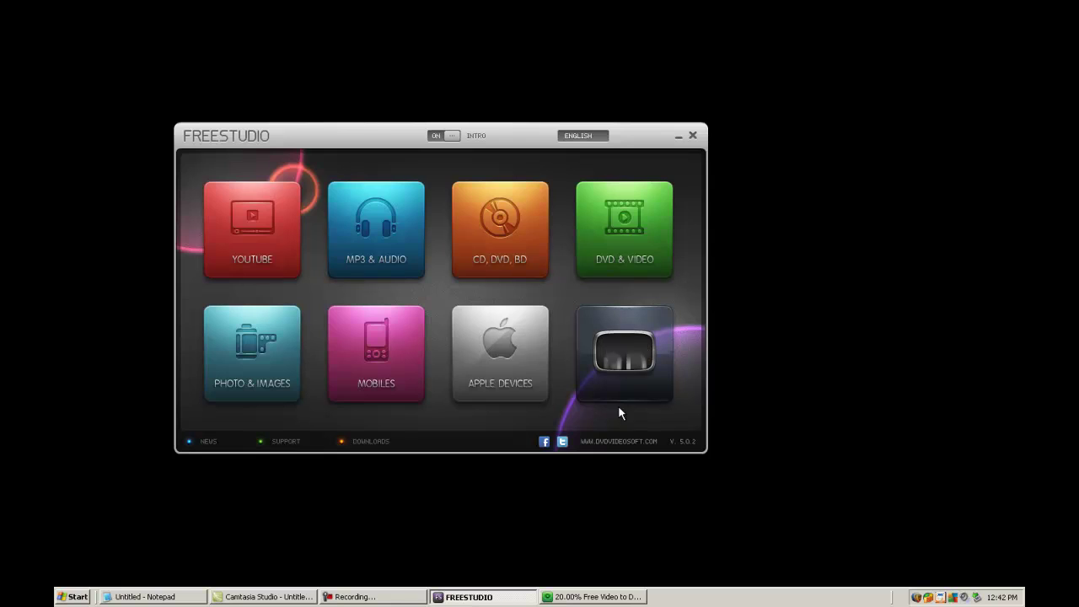
pyautogui.click(624, 361)
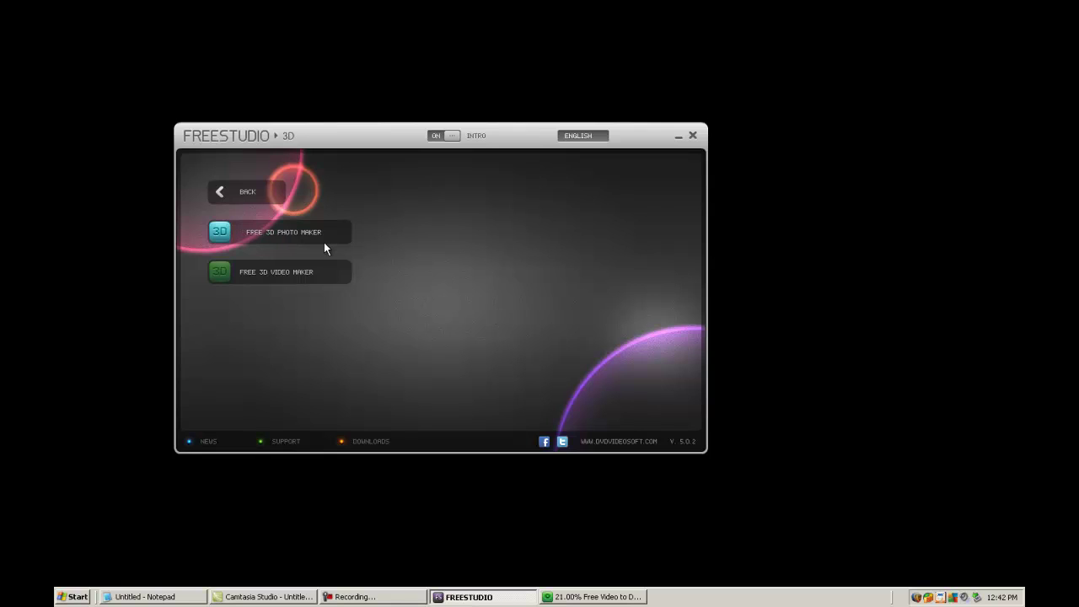
pyautogui.click(264, 193)
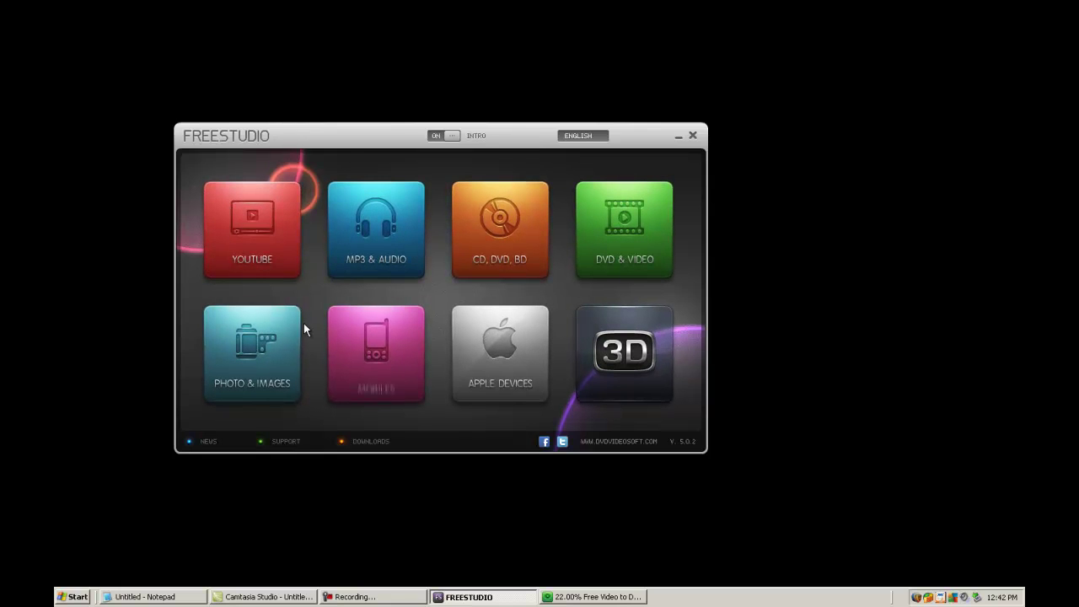
pyautogui.click(595, 138)
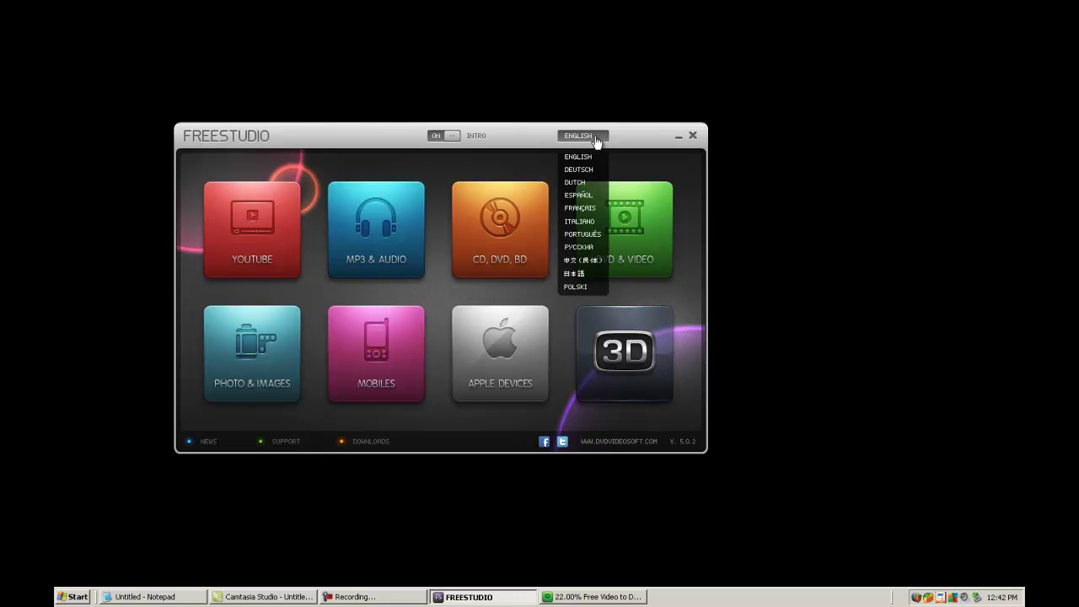
pyautogui.click(438, 137)
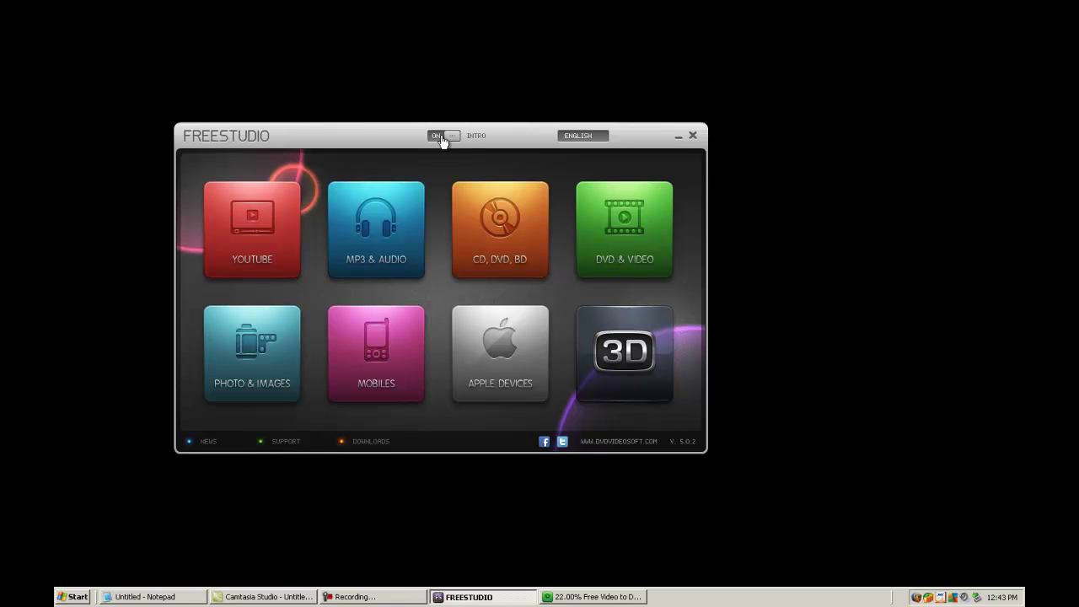
# Open the DVDVideoSoft downloads page in the browser, and review its list of free programs and awards.
pyautogui.click(375, 444)
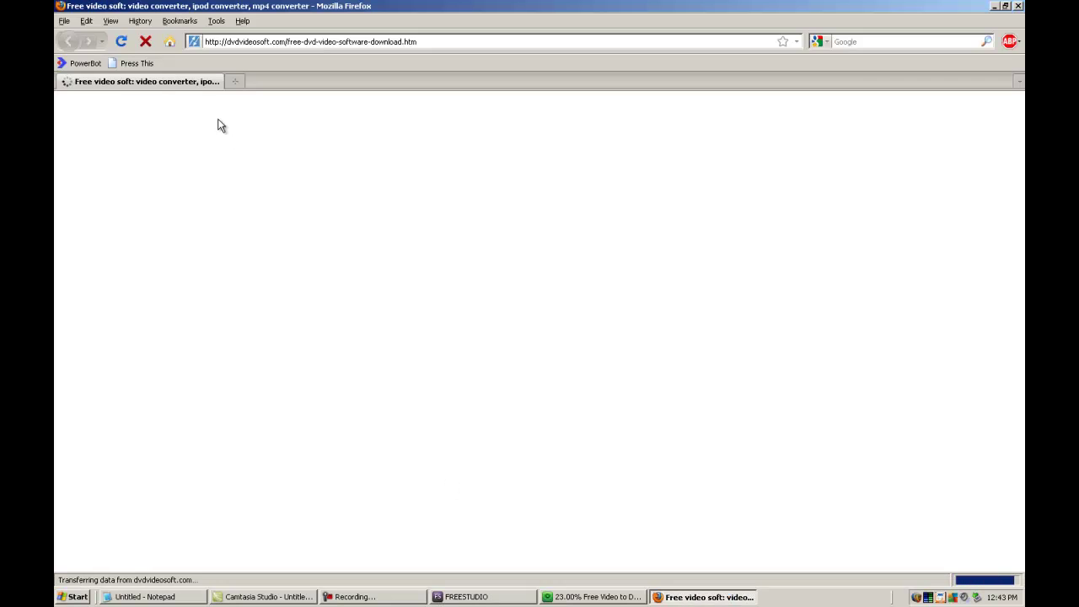
pyautogui.scroll(-8, 215, 325)
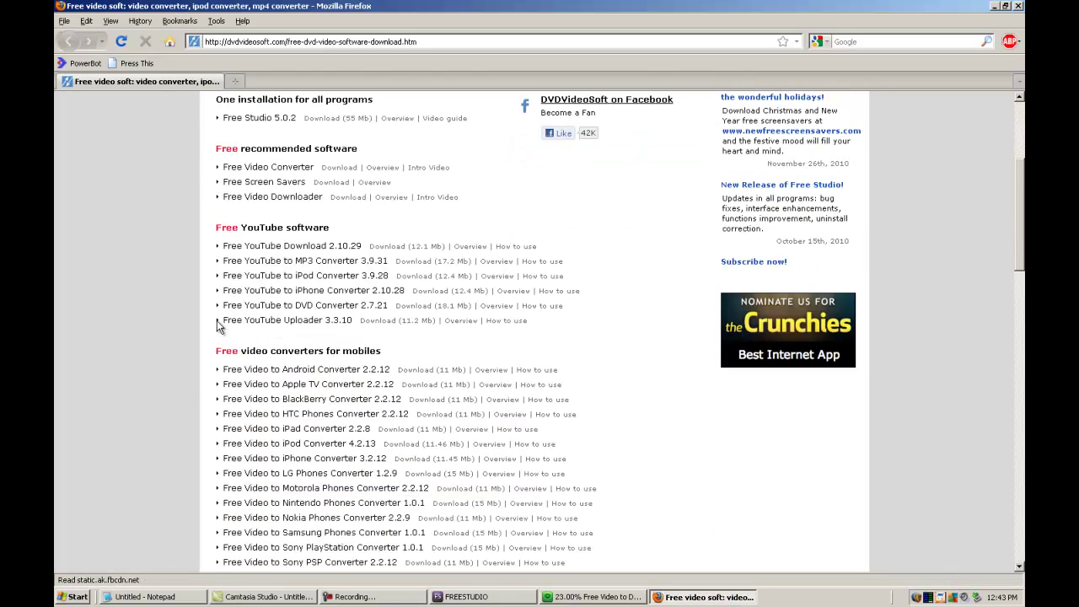
pyautogui.scroll(-13, 194, 316)
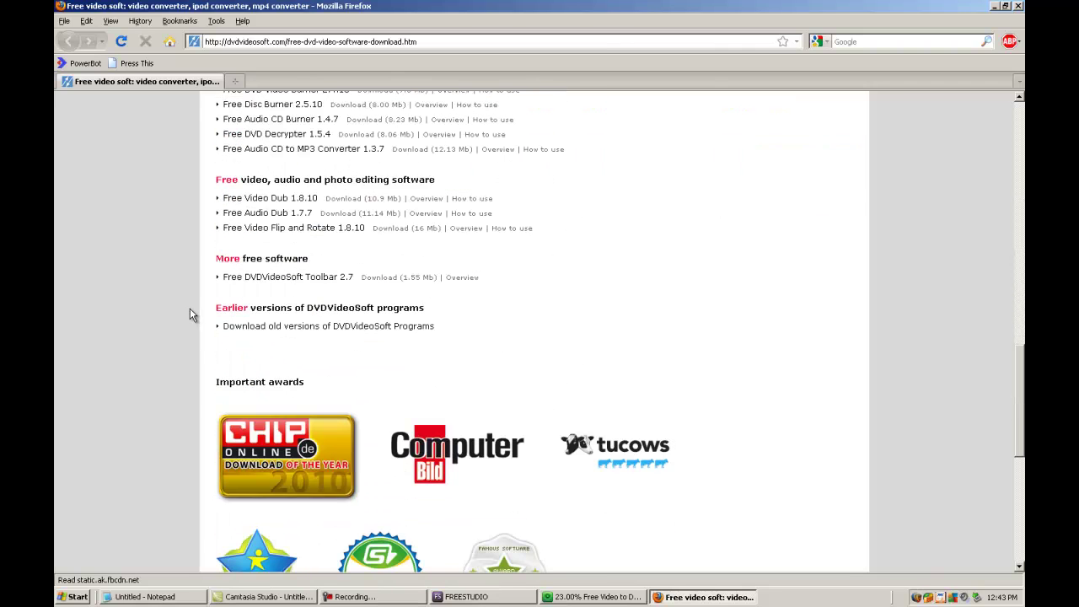
pyautogui.scroll(-5, 190, 313)
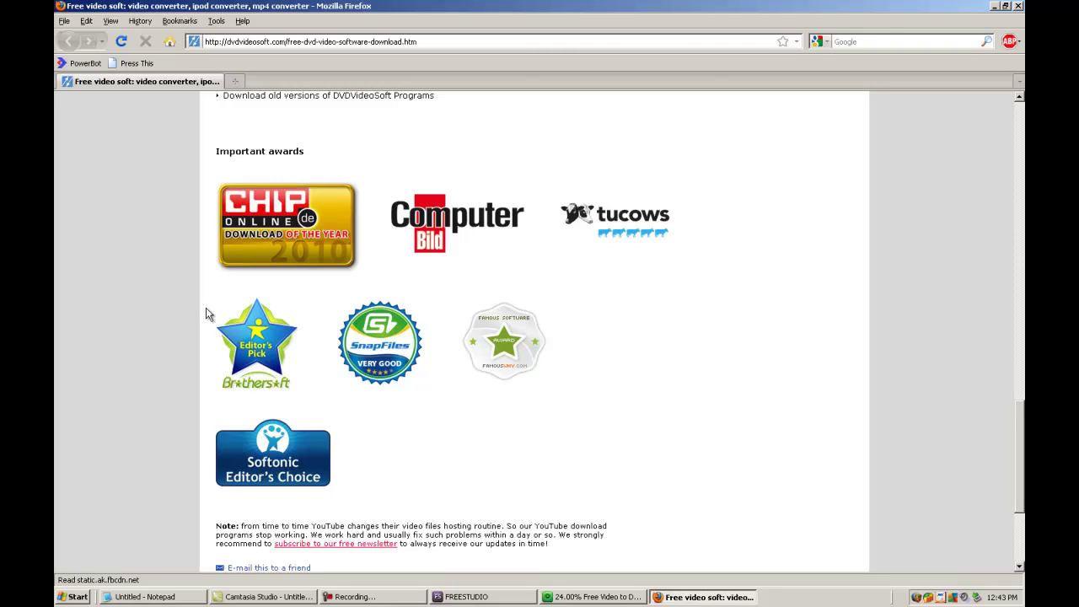
pyautogui.scroll(-2, 189, 321)
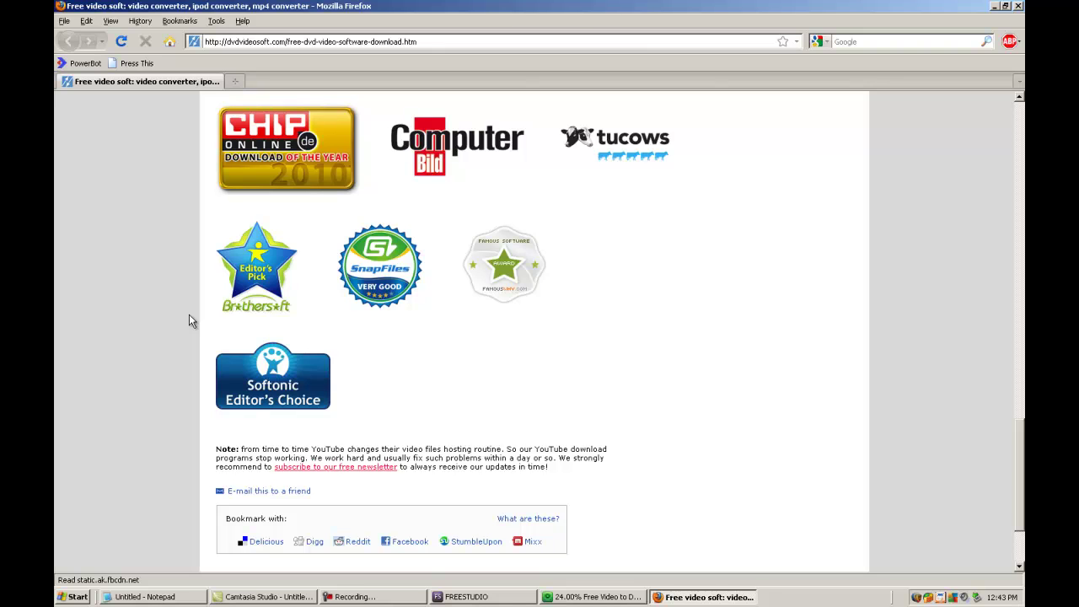
# Look back over the program list on the DVDVideoSoft downloads page, and close the browser.
pyautogui.scroll(10, 189, 321)
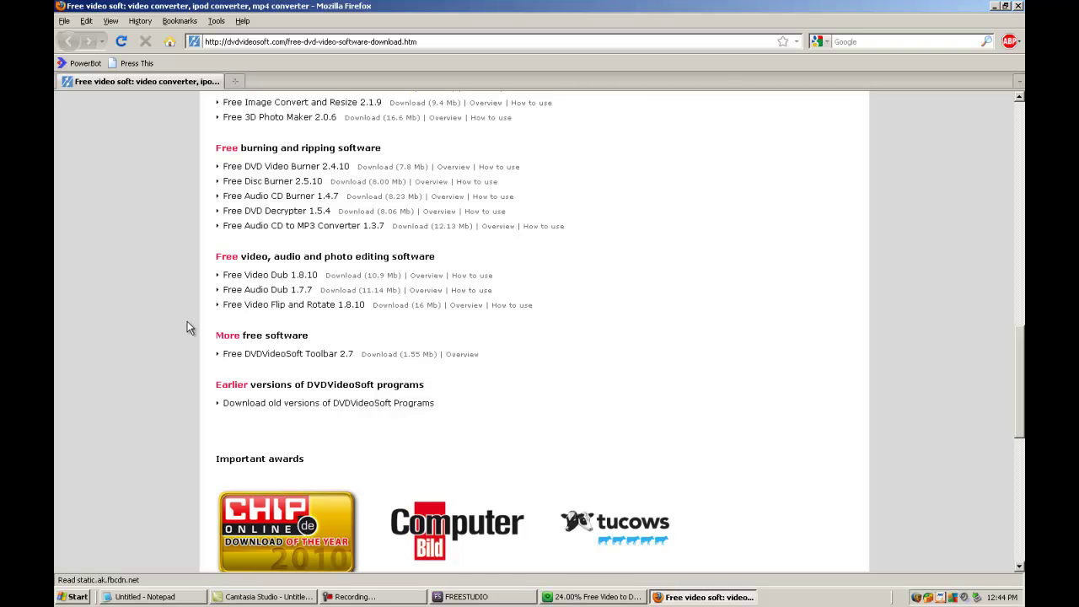
pyautogui.scroll(20, 188, 322)
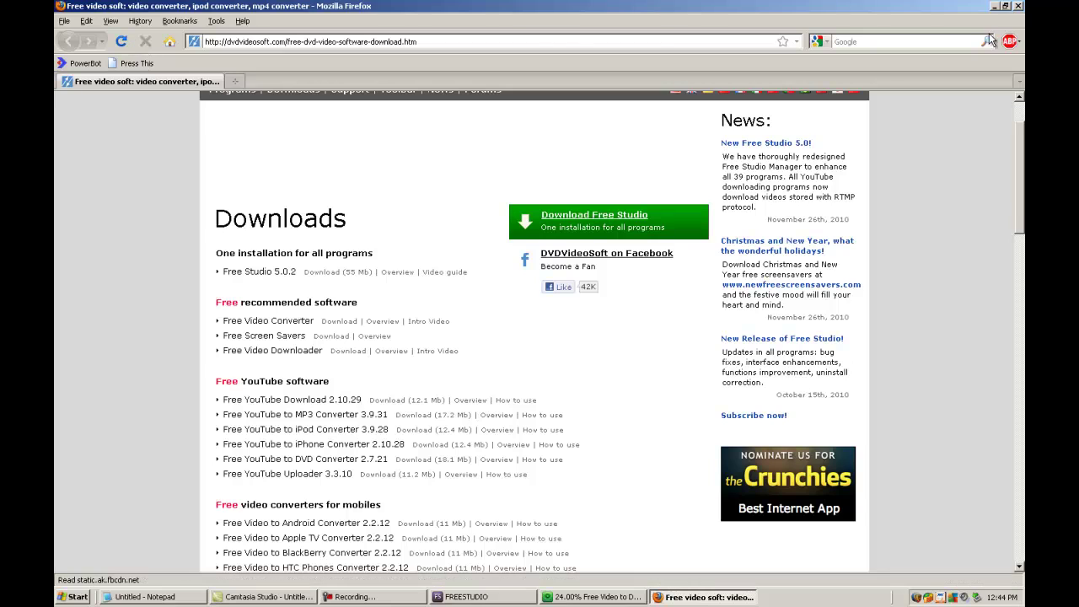
pyautogui.click(1018, 6)
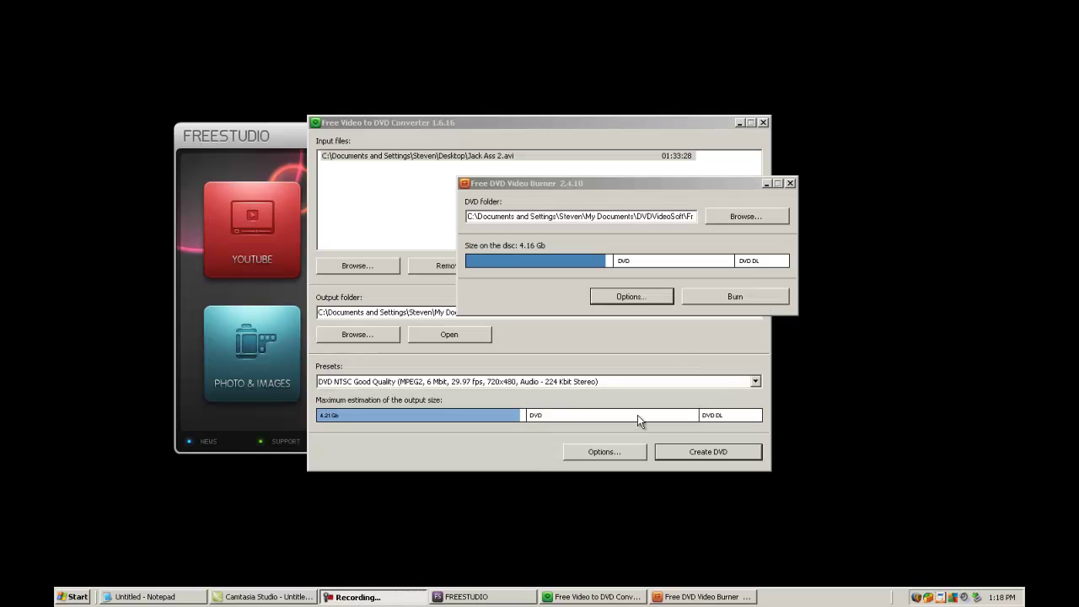
# Burn the converted DVD folder to a blank disc with Free DVD Video Burner, dismissing the missing-disc notice and the Windows CD drive prompt.
pyautogui.click(724, 297)
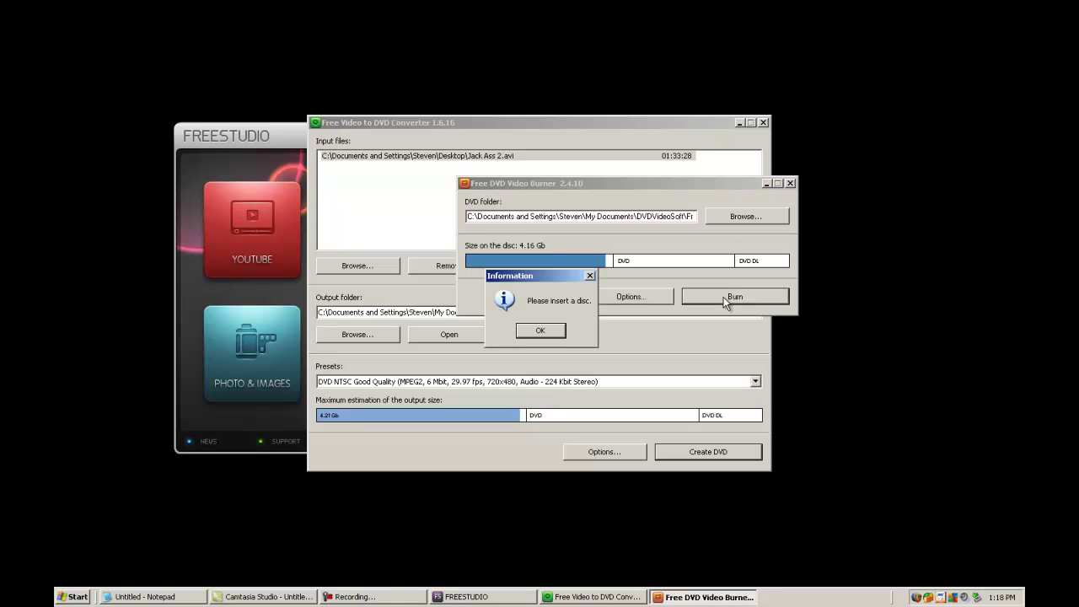
pyautogui.click(549, 331)
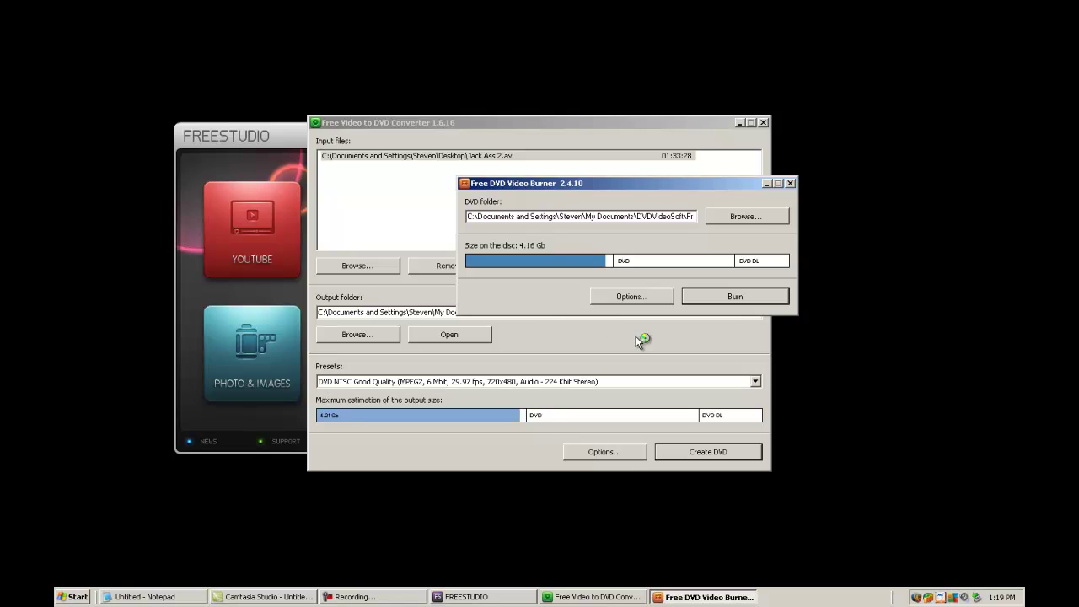
pyautogui.click(742, 300)
pyautogui.click(736, 296)
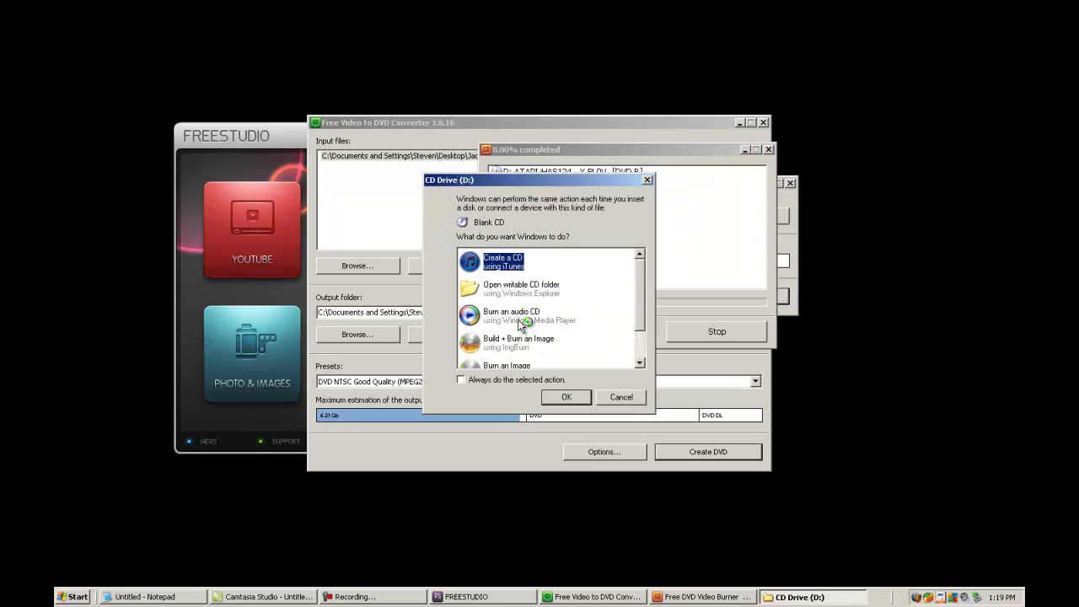
pyautogui.click(631, 396)
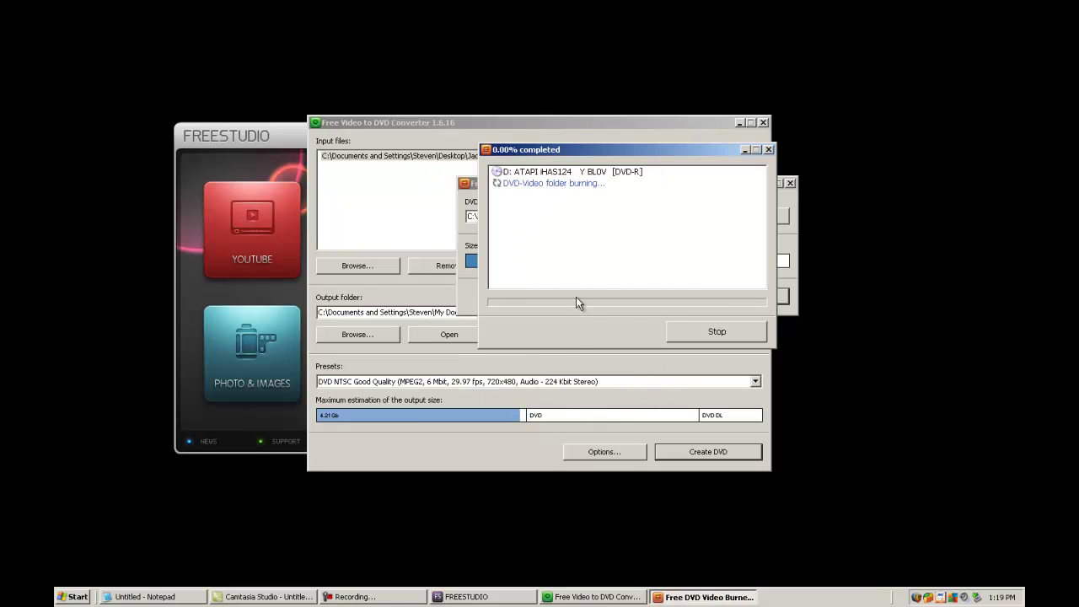